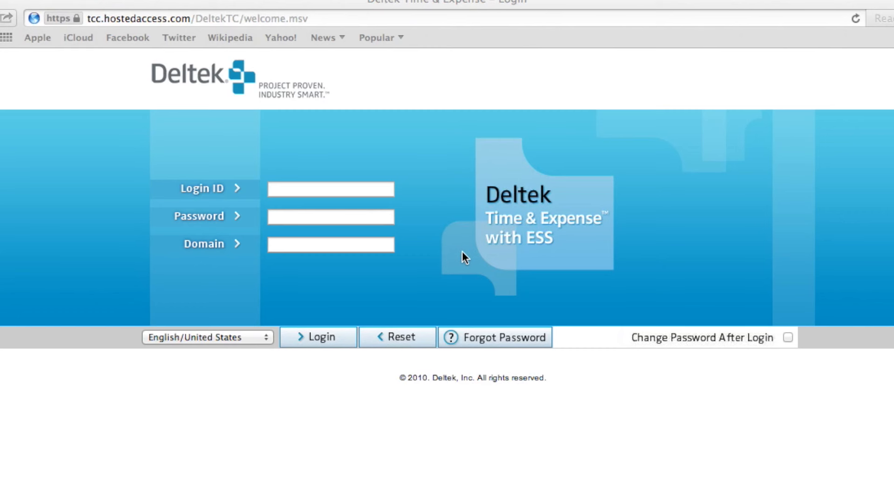
- Enter the login ID and the password, correcting a mistyped password
{"action": "left_click", "coordinate": [290, 195]}
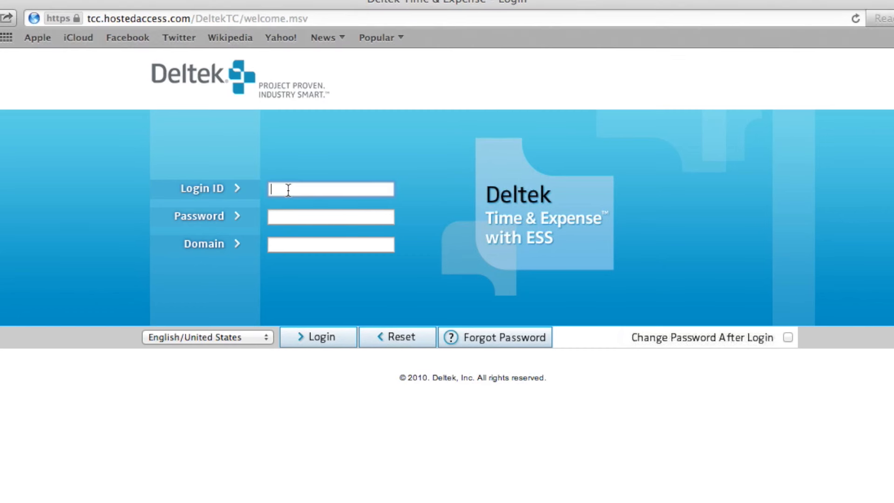
{"action": "type", "text": "00"}
{"action": "type", "text": "9999"}
{"action": "left_click", "coordinate": [283, 216]}
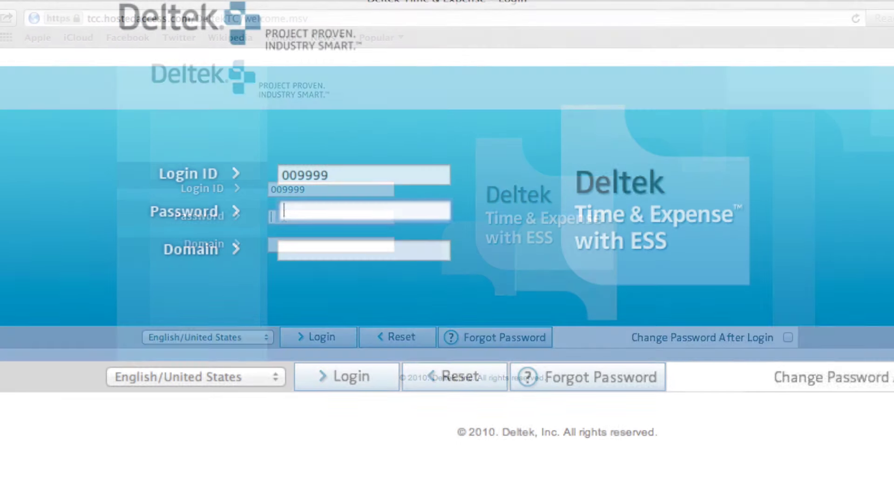
{"action": "type", "text": "yyy"}
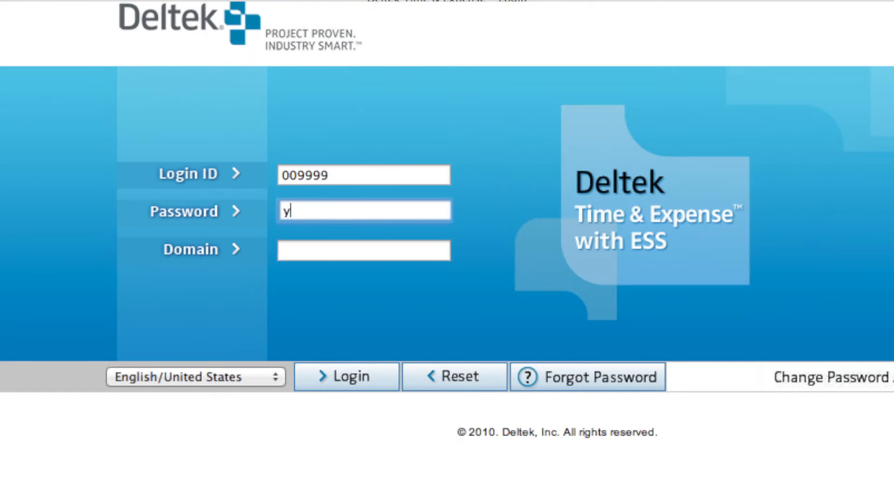
{"action": "type", "text": "y"}
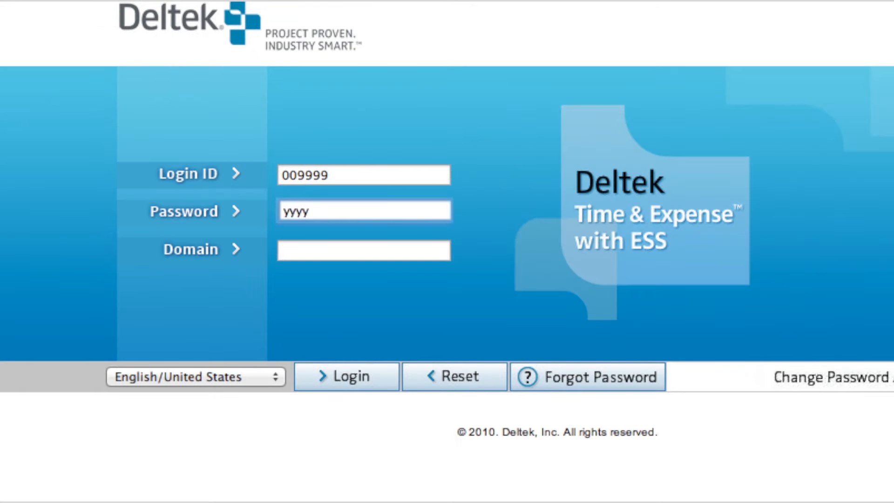
{"action": "type", "text": "mmd"}
{"action": "type", "text": "d"}
{"action": "key", "text": "BackSpace"}
{"action": "key", "text": "BackSpace"}
{"action": "key", "text": "BackSpace"}
{"action": "key", "text": "BackSpace"}
{"action": "key", "text": "BackSpace"}
{"action": "type", "text": "1986"}
{"action": "type", "text": "0"}
{"action": "type", "text": "314"}
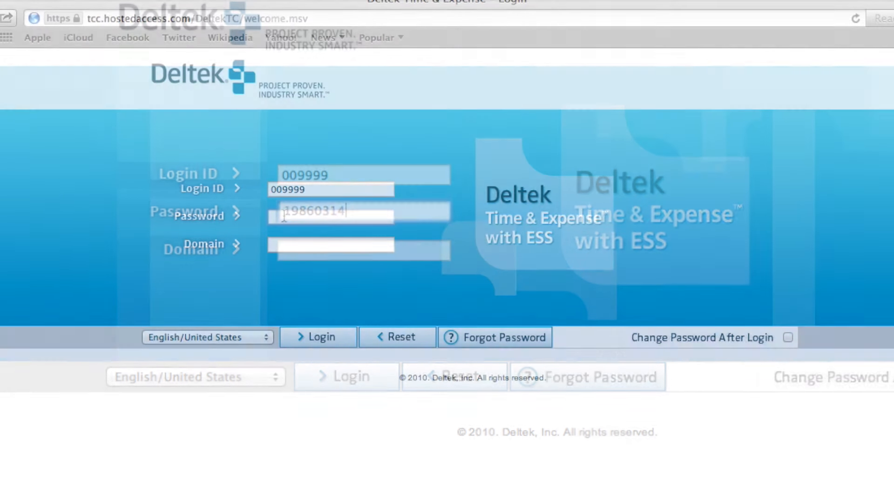
{"action": "type", "text": "198"}
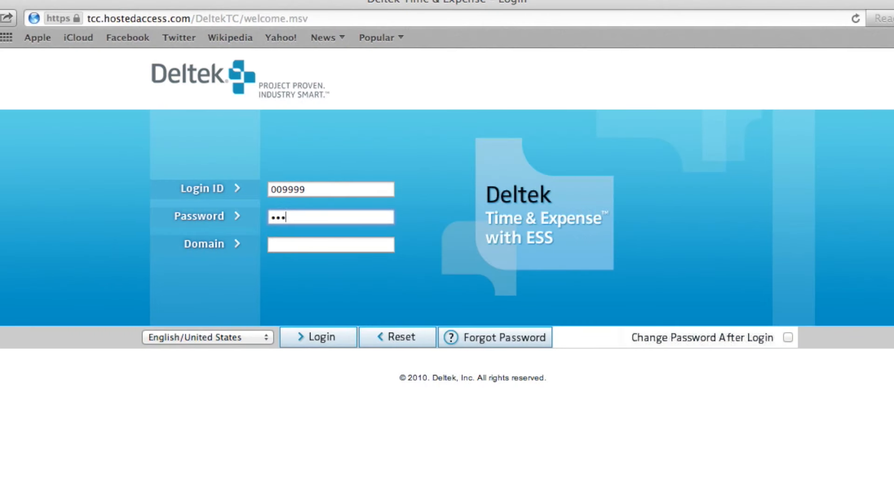
{"action": "type", "text": "603"}
{"action": "type", "text": "14"}
- Enter MDG as the domain and sign in to reach MyDesktop
{"action": "left_click", "coordinate": [285, 243]}
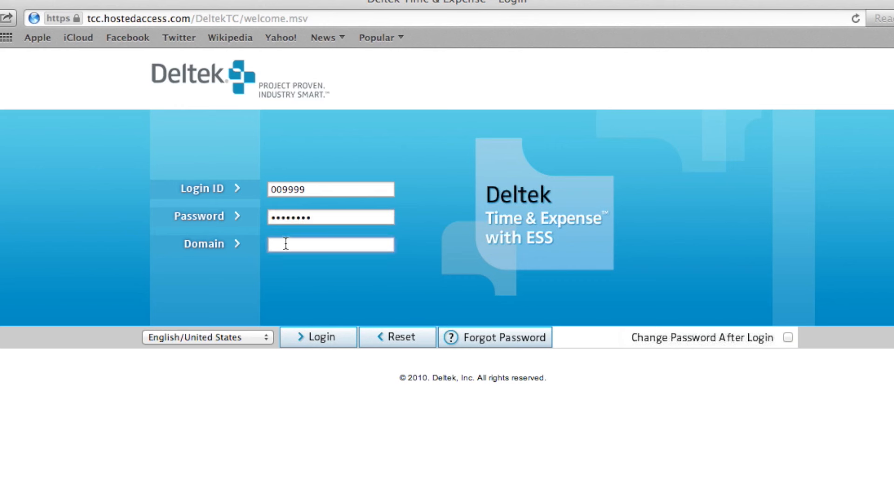
{"action": "type", "text": "MDG"}
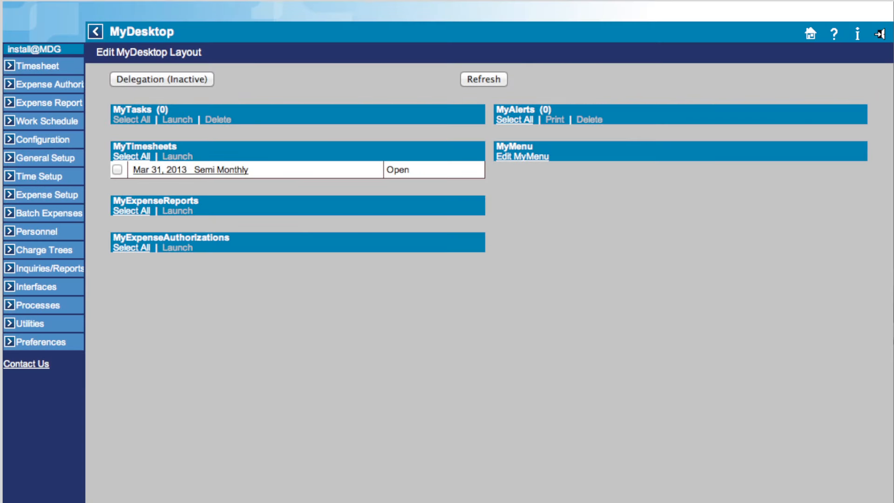
- Set a new password in both Change Password fields and confirm it
{"action": "left_click", "coordinate": [880, 34]}
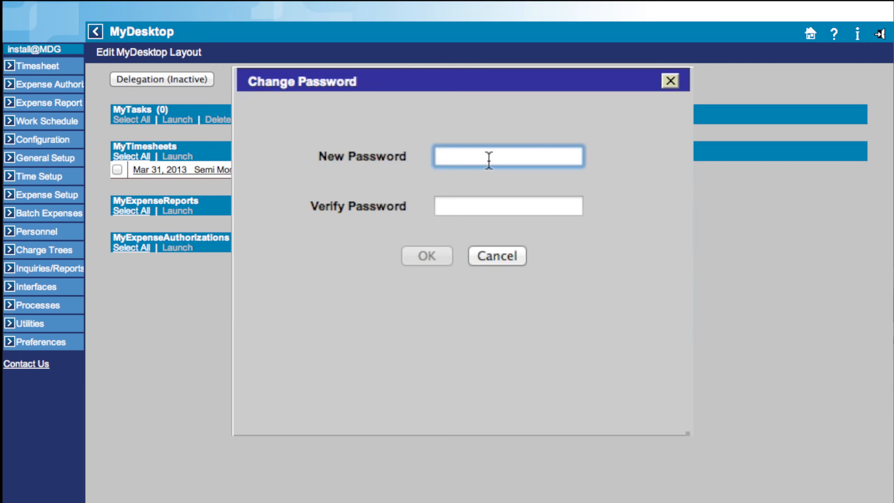
{"action": "type", "text": "****"}
{"action": "type", "text": "****"}
{"action": "type", "text": "*"}
{"action": "left_click", "coordinate": [489, 205]}
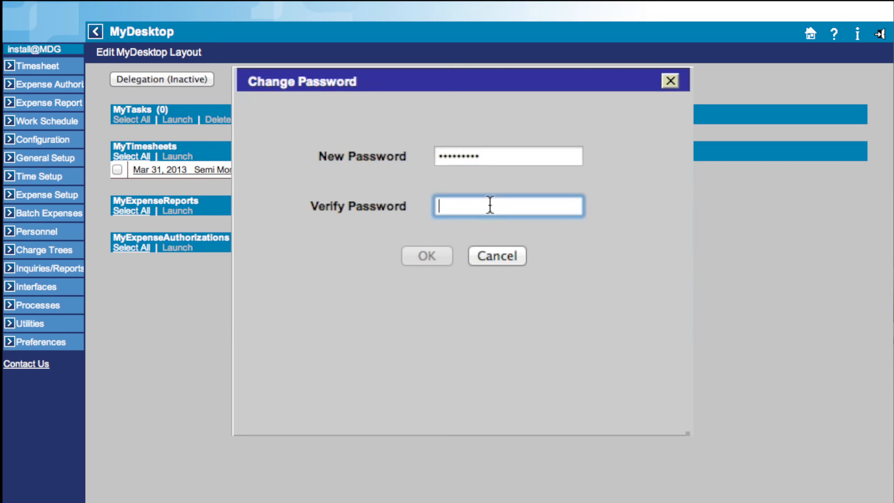
{"action": "type", "text": "*"}
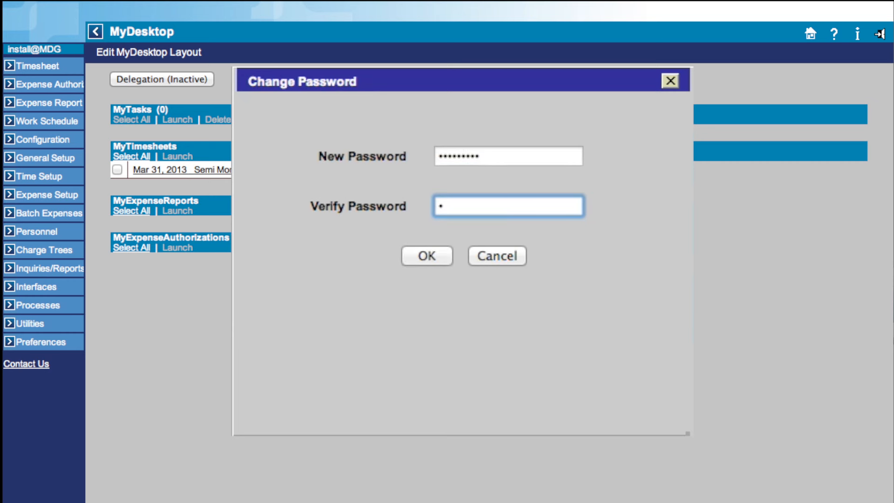
{"action": "type", "text": "******"}
{"action": "type", "text": "**"}
{"action": "left_click", "coordinate": [425, 255]}
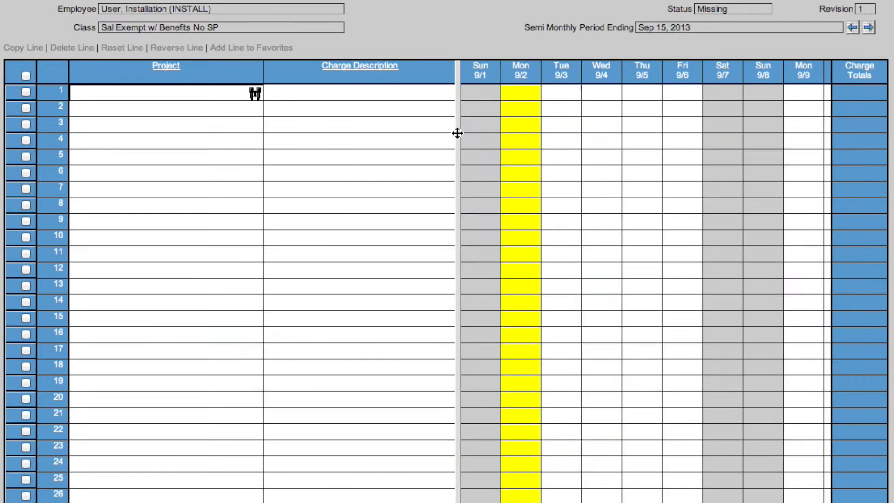
- Widen the charge area to reveal Pay Type and PLC, then start a charge lookup for line 1
{"action": "left_click_drag", "start_coordinate": [457, 132], "coordinate": [543, 134]}
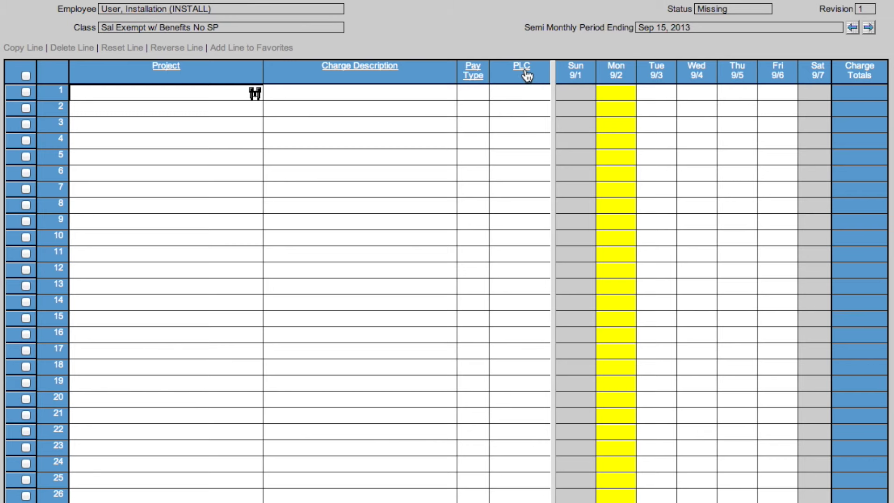
{"action": "left_click", "coordinate": [254, 93]}
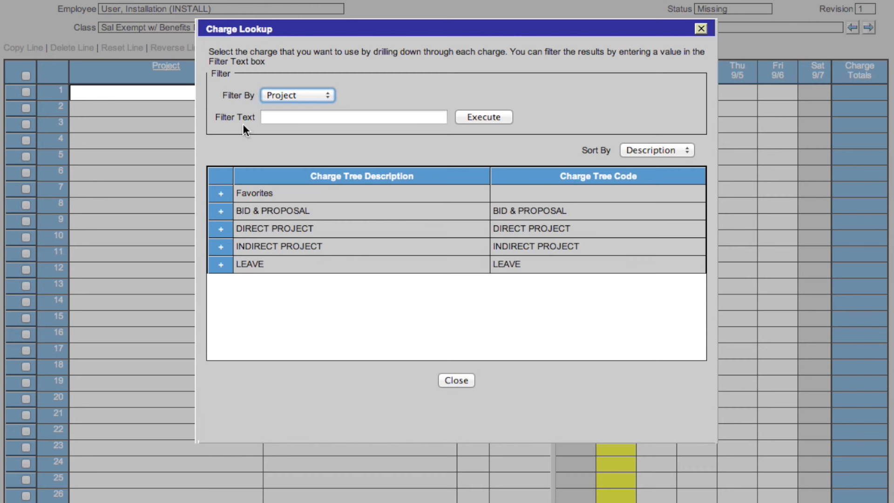
- Keep Charge Lookup filtered by Project and sorted by description
{"action": "left_click", "coordinate": [325, 95]}
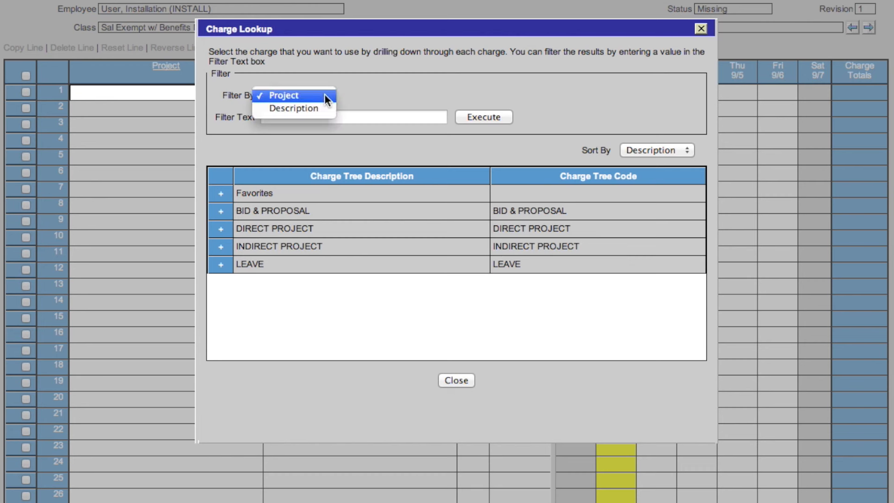
{"action": "left_click", "coordinate": [374, 98]}
{"action": "left_click", "coordinate": [323, 117]}
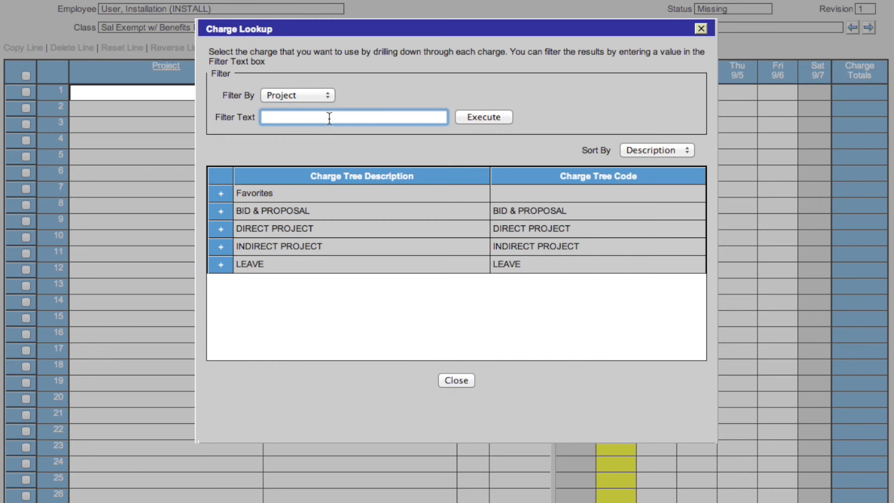
{"action": "left_click", "coordinate": [681, 149]}
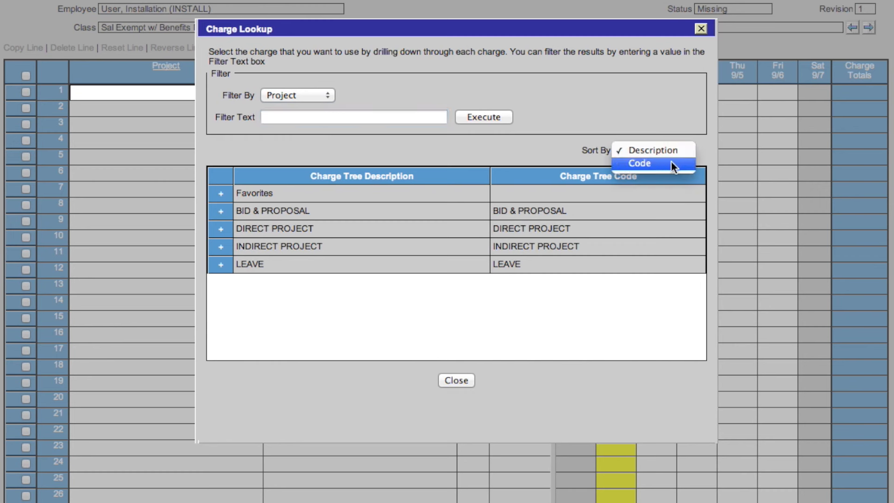
{"action": "left_click", "coordinate": [470, 163]}
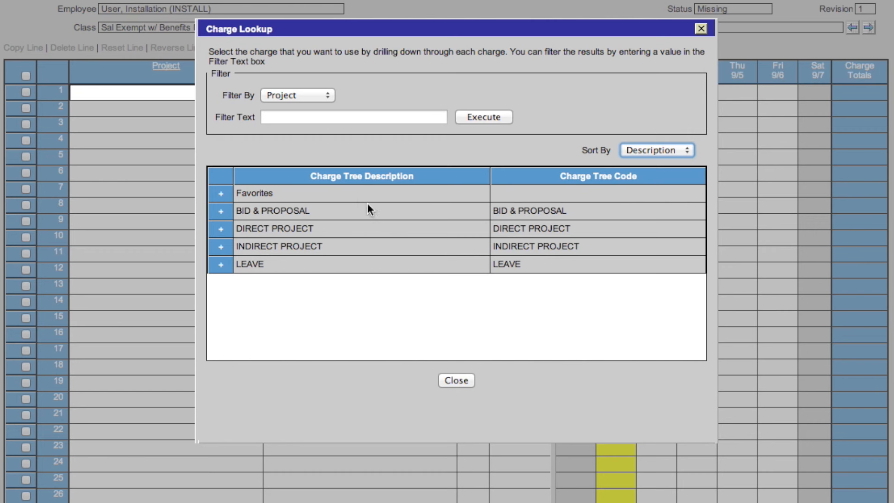
- Add SAIC EHQ5 SISCAL RC LBR from DIRECT PROJECT > SAIC Alignment Program as line 1
{"action": "left_click", "coordinate": [220, 231]}
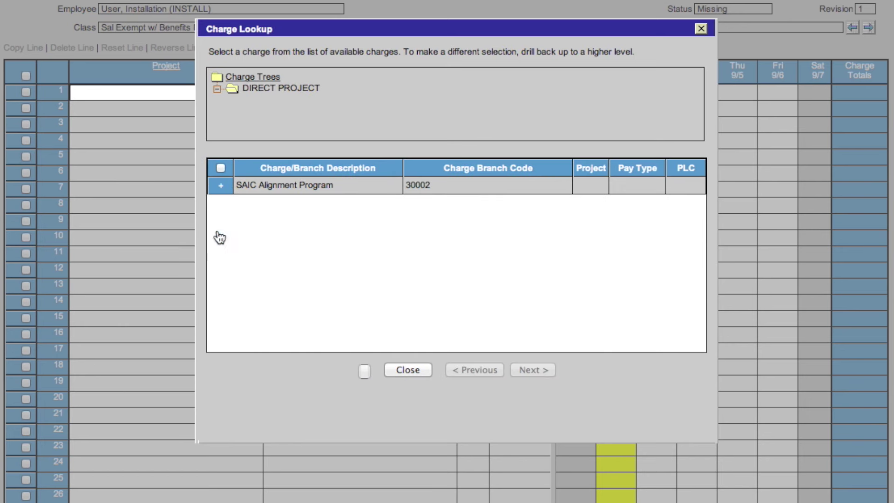
{"action": "left_click", "coordinate": [220, 187]}
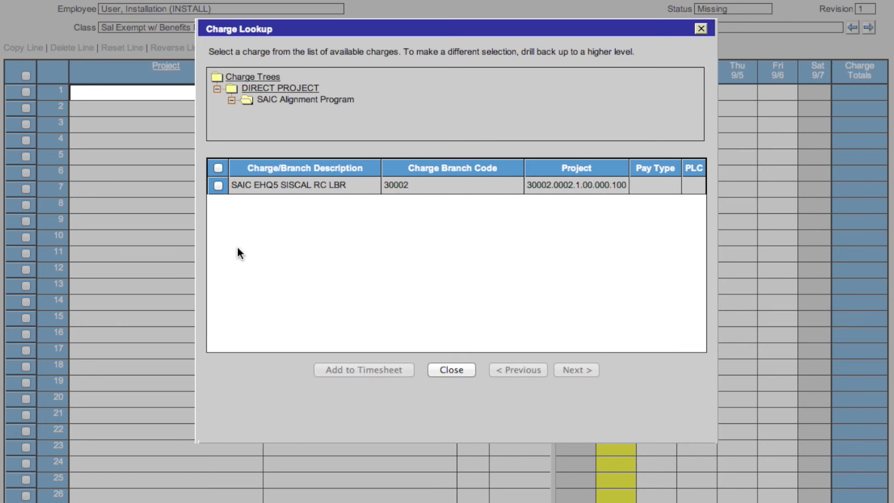
{"action": "left_click", "coordinate": [219, 185]}
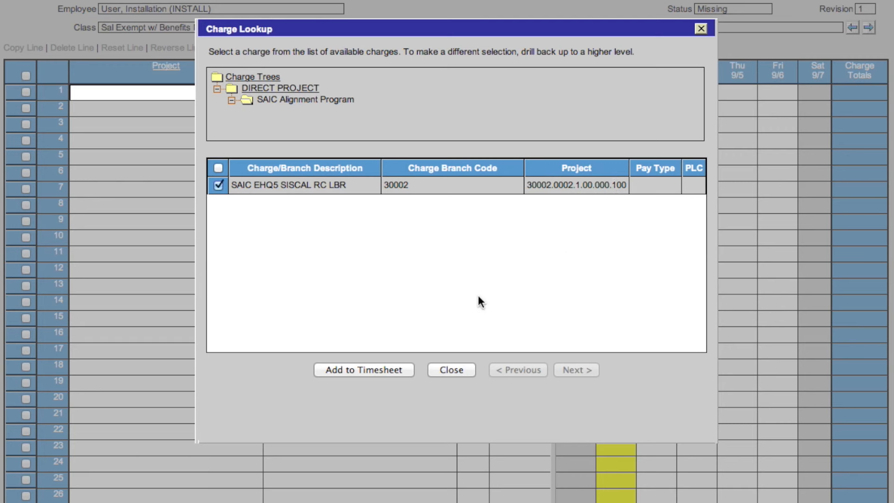
{"action": "left_click", "coordinate": [379, 370]}
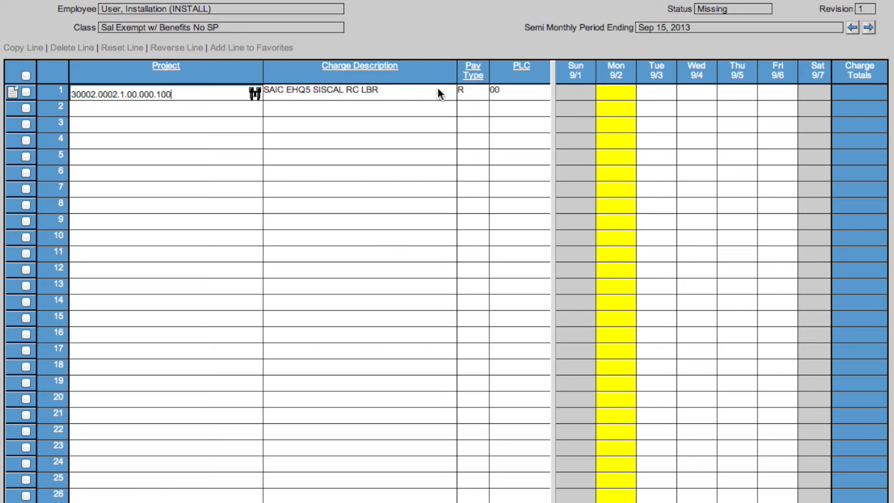
- Choose R Regular as line 1's pay type from the pay type lookup
{"action": "left_click", "coordinate": [475, 92]}
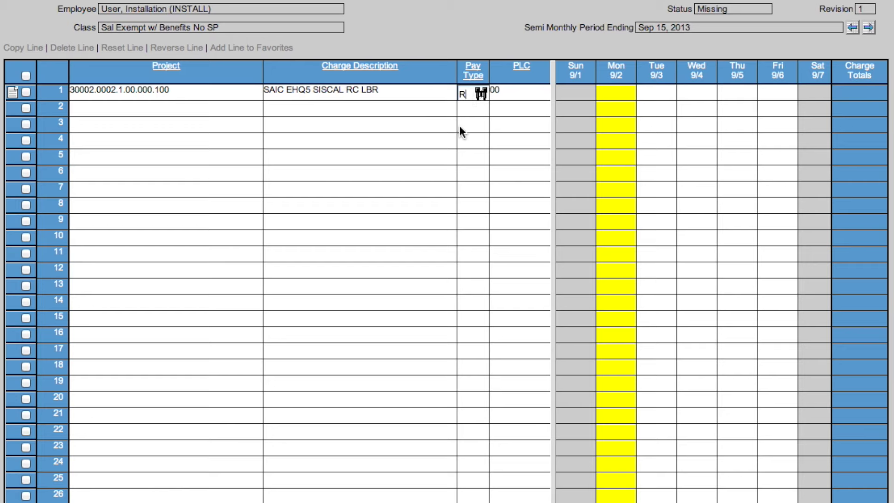
{"action": "left_click", "coordinate": [481, 92]}
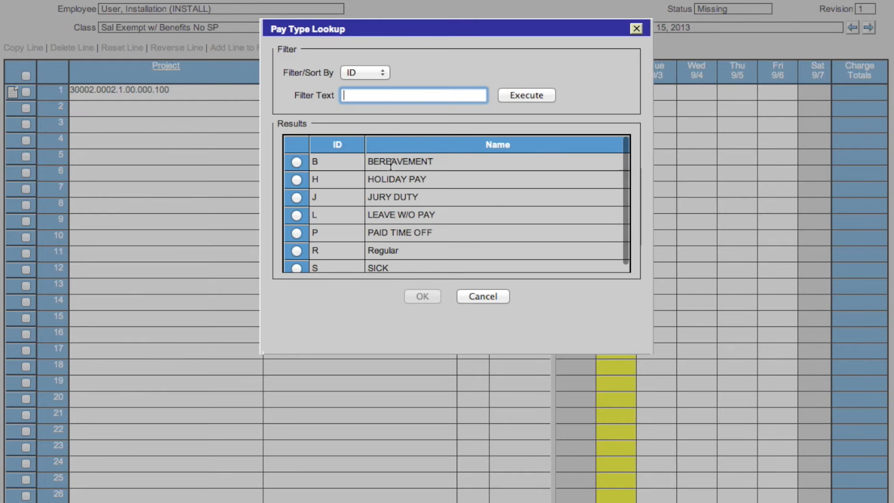
{"action": "left_click", "coordinate": [384, 74]}
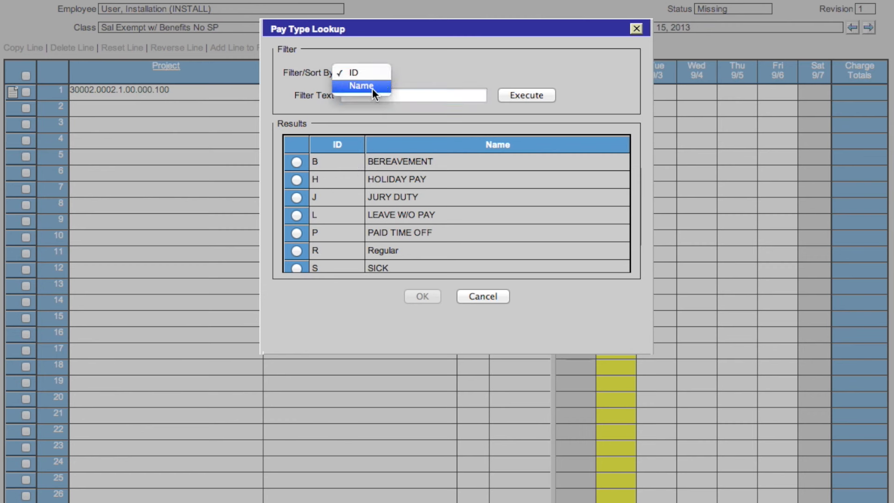
{"action": "left_click", "coordinate": [459, 130]}
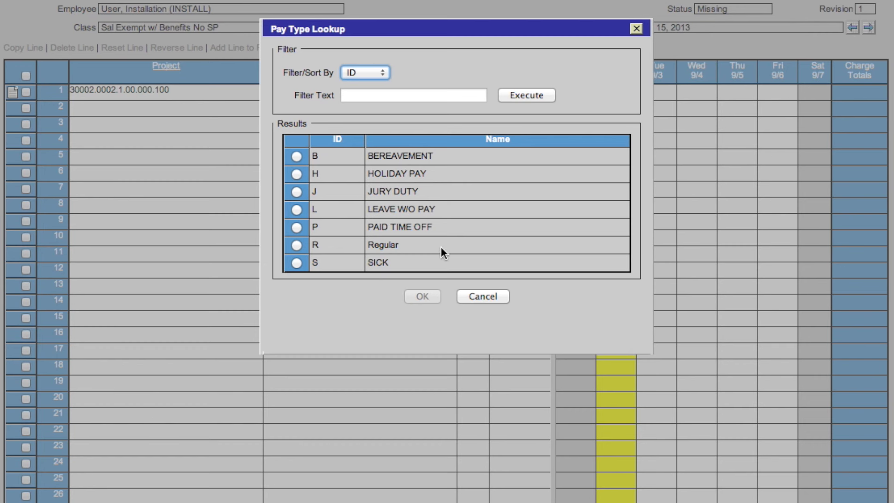
{"action": "left_click", "coordinate": [296, 245]}
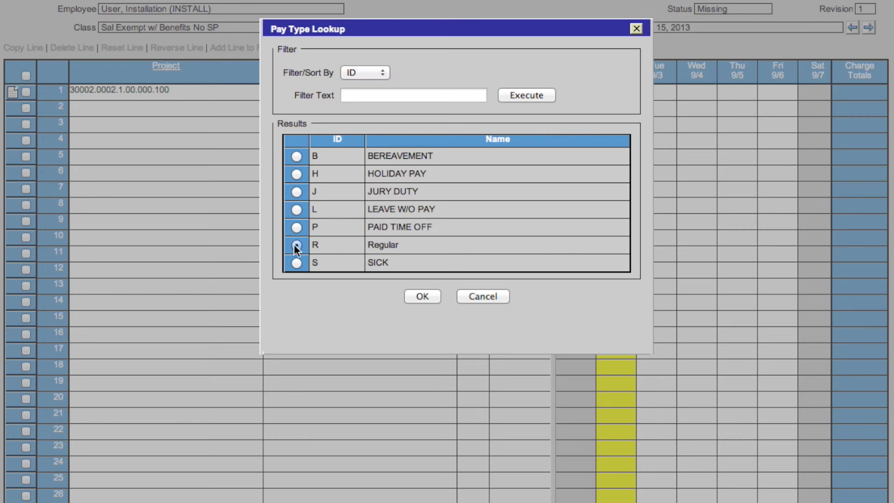
{"action": "left_click", "coordinate": [419, 295]}
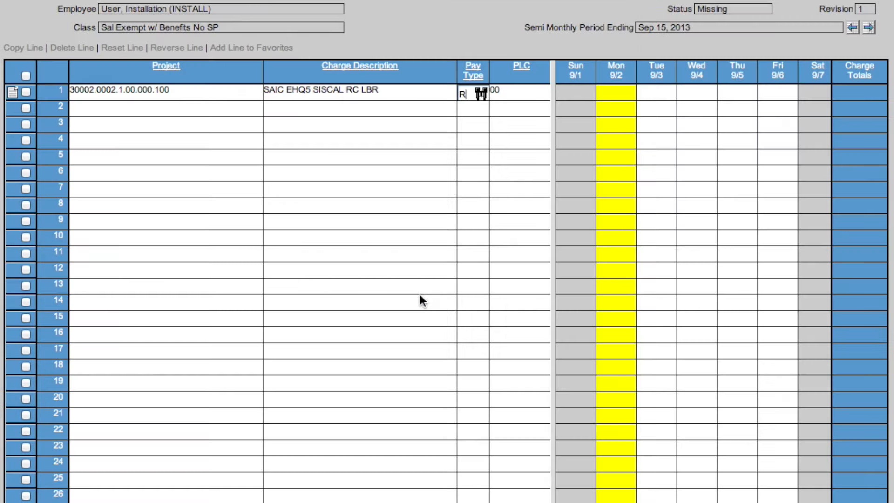
- Choose 00 CO-WIDE as line 1's PLC from the PLC lookup
{"action": "left_click", "coordinate": [535, 89]}
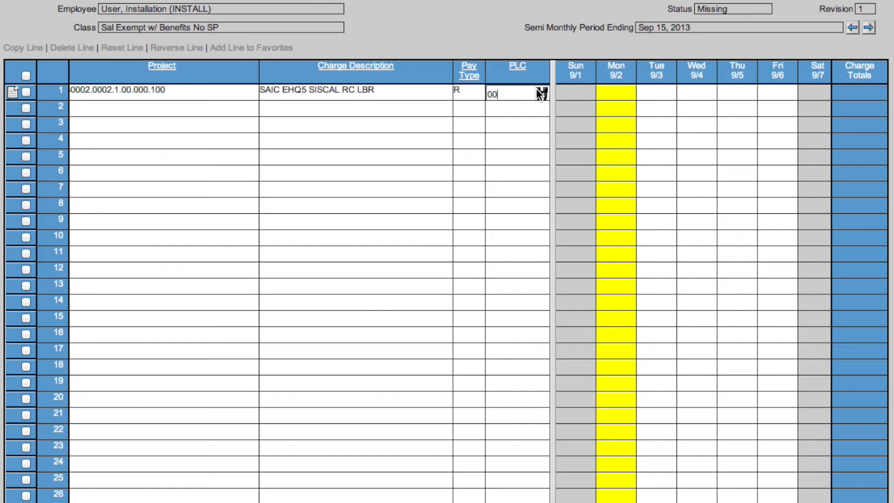
{"action": "left_click", "coordinate": [543, 91]}
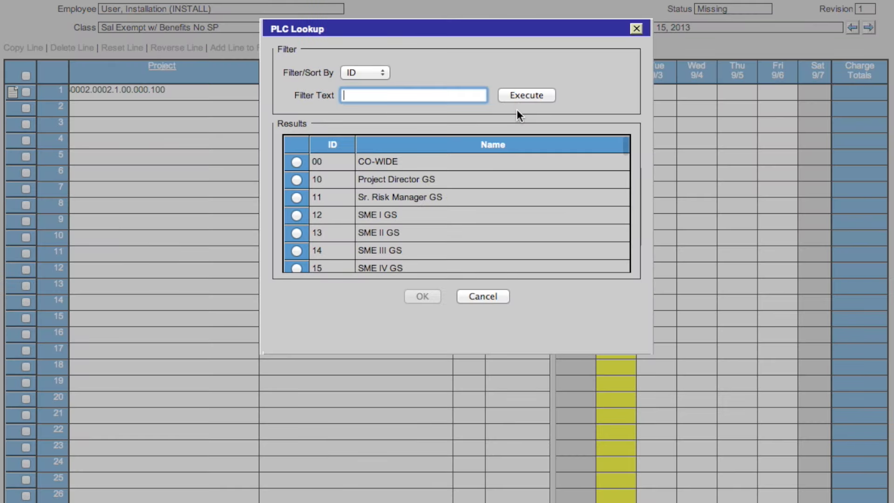
{"action": "left_click", "coordinate": [386, 72]}
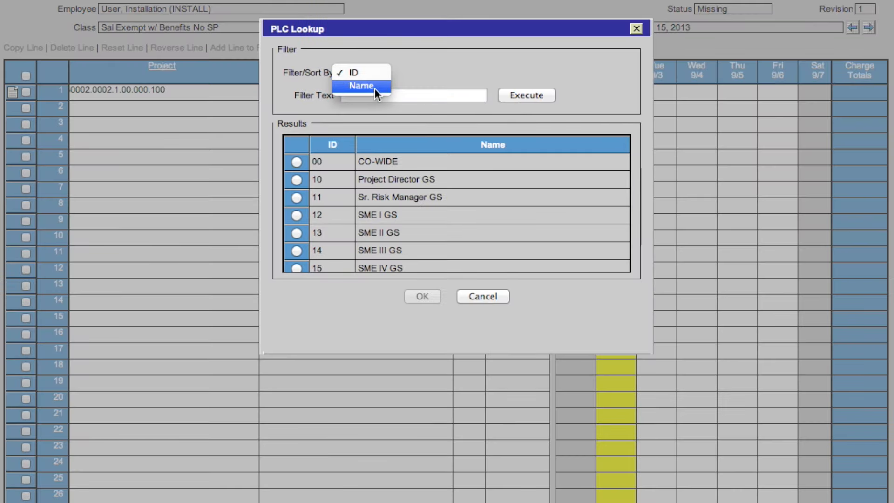
{"action": "left_click", "coordinate": [412, 114]}
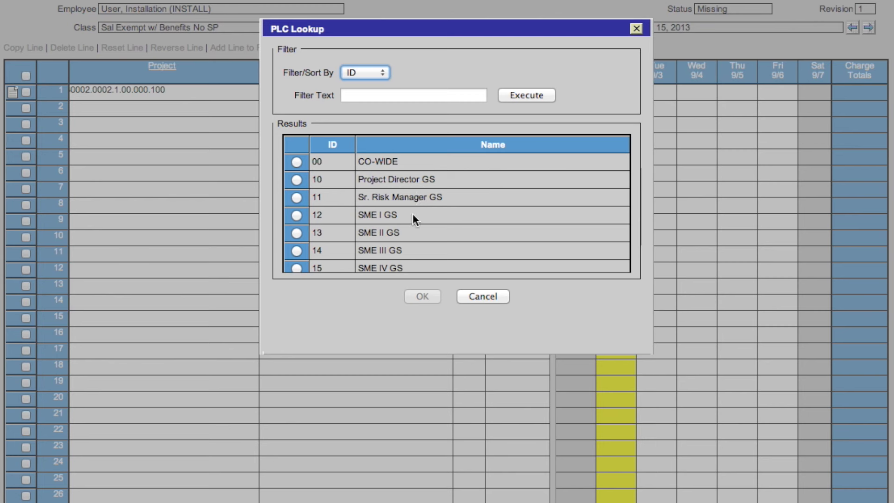
{"action": "scroll", "coordinate": [413, 217], "scroll_direction": "down", "scroll_amount": 3}
{"action": "scroll", "coordinate": [411, 204], "scroll_direction": "down", "scroll_amount": 3}
{"action": "scroll", "coordinate": [410, 203], "scroll_direction": "down", "scroll_amount": 2}
{"action": "scroll", "coordinate": [411, 203], "scroll_direction": "down", "scroll_amount": 3}
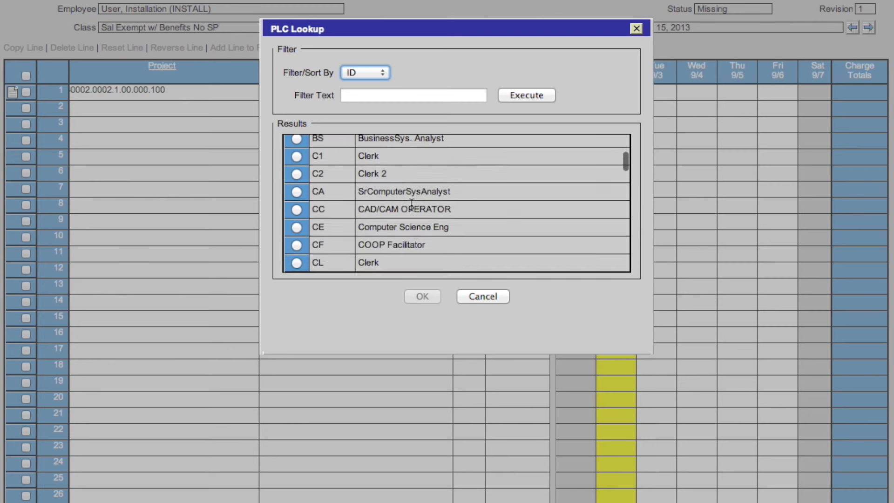
{"action": "scroll", "coordinate": [411, 204], "scroll_direction": "down", "scroll_amount": 3}
{"action": "scroll", "coordinate": [411, 203], "scroll_direction": "up", "scroll_amount": 3}
{"action": "scroll", "coordinate": [411, 203], "scroll_direction": "up", "scroll_amount": 5}
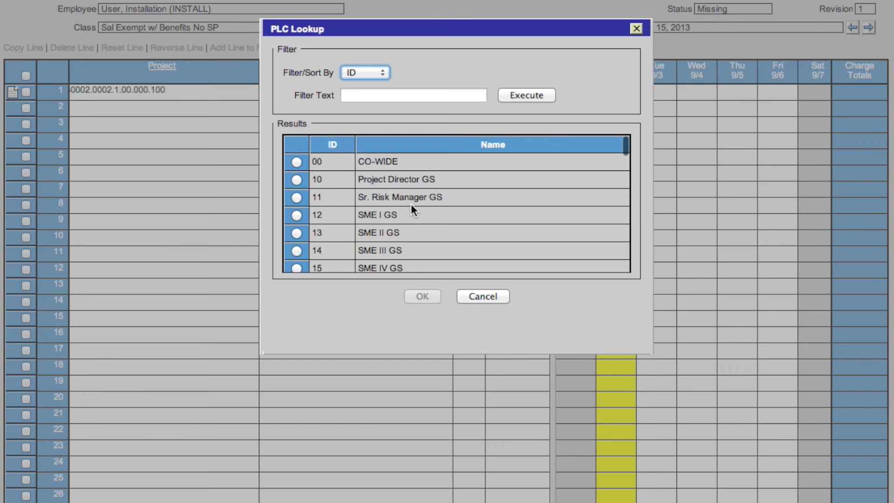
{"action": "left_click", "coordinate": [296, 162]}
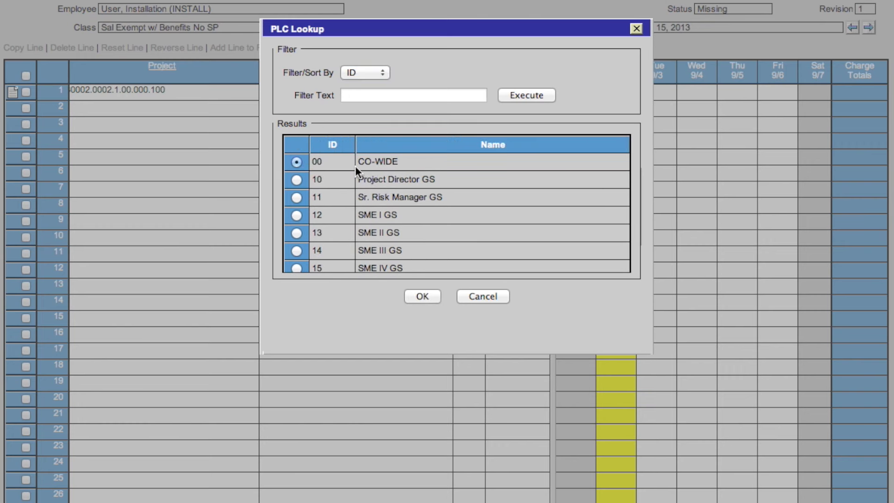
{"action": "left_click", "coordinate": [416, 296]}
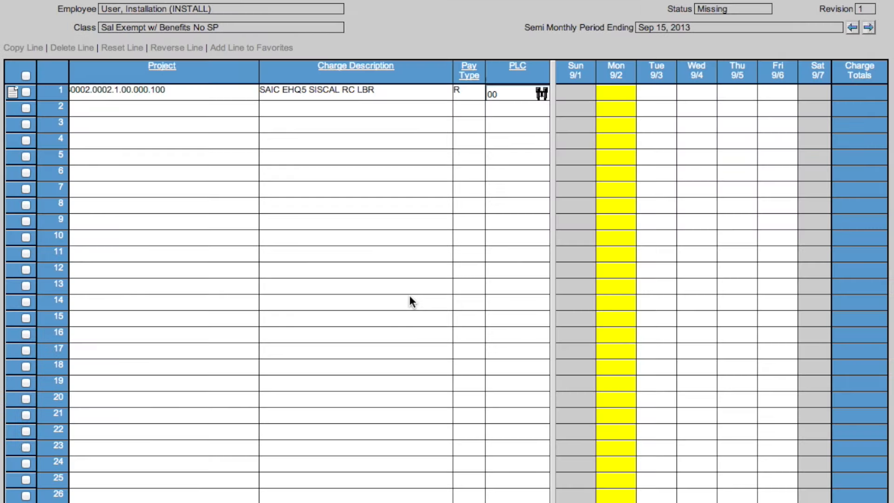
- Enter 8.0 Monday, 8.5 Tuesday and 9.0 Wednesday on line 1, totalling 25.5
{"action": "left_click", "coordinate": [624, 92]}
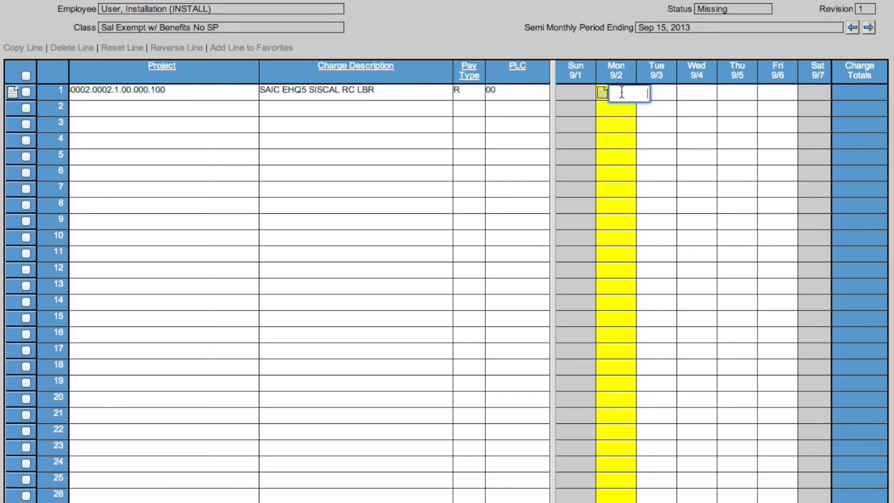
{"action": "type", "text": "8.0"}
{"action": "left_click", "coordinate": [663, 93]}
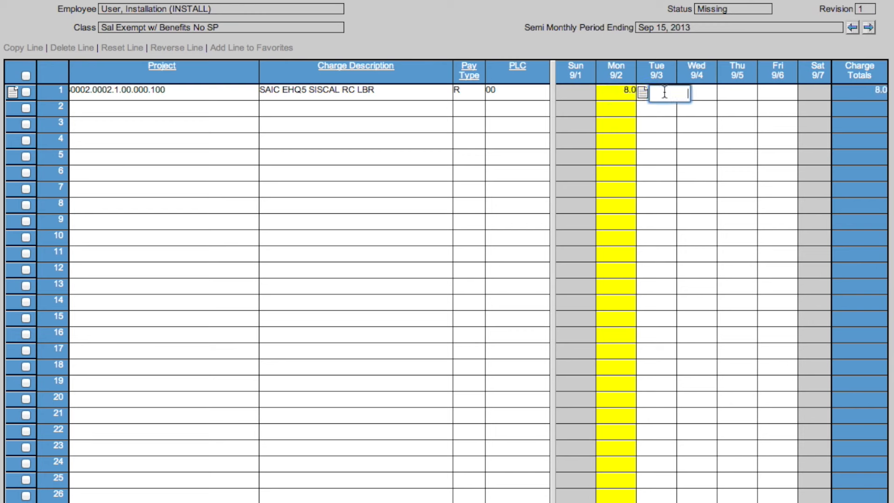
{"action": "type", "text": "8.5"}
{"action": "left_click", "coordinate": [705, 94]}
{"action": "type", "text": "9"}
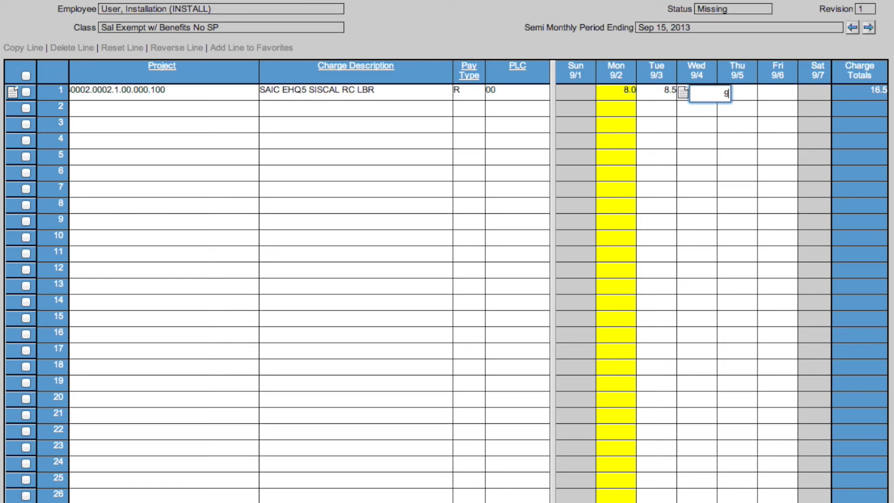
{"action": "type", "text": ".0"}
{"action": "left_click", "coordinate": [745, 94]}
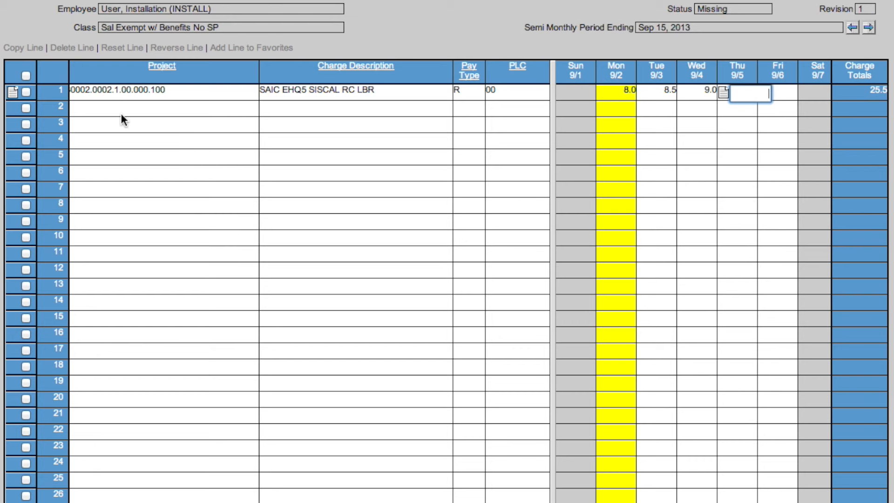
- Copy line 1 into row 2, then delete the duplicated line
{"action": "left_click", "coordinate": [26, 93]}
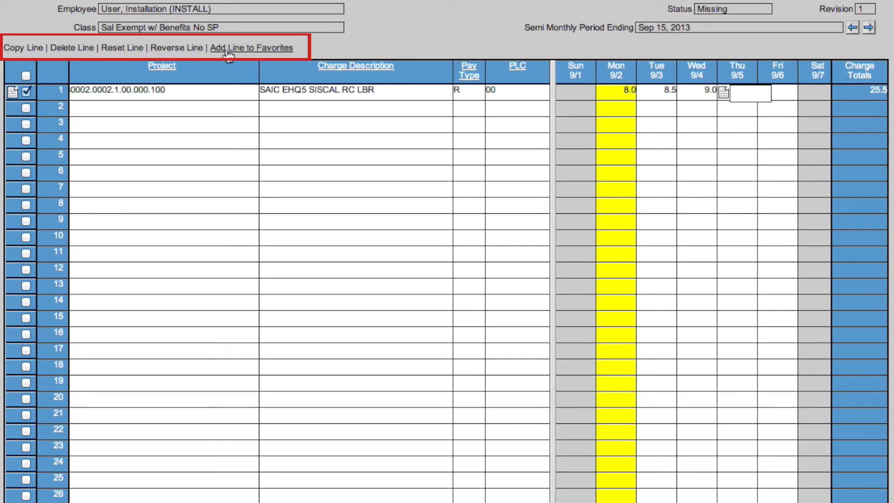
{"action": "left_click", "coordinate": [22, 47]}
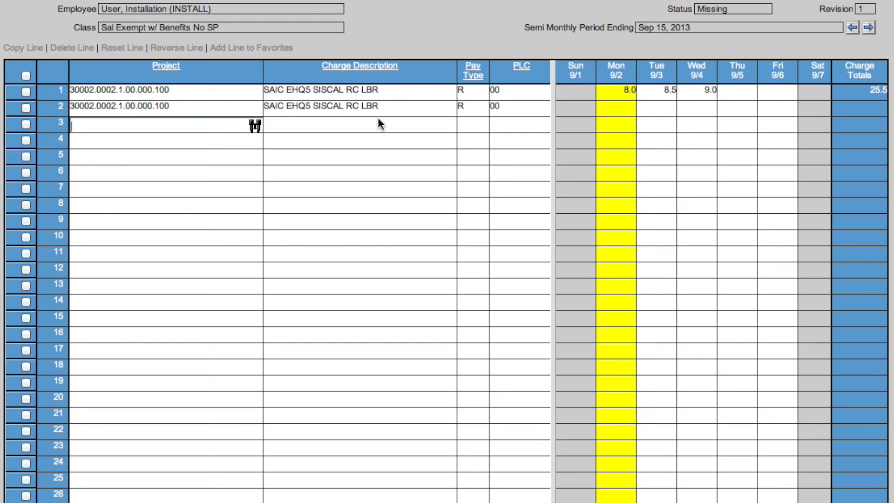
{"action": "left_click", "coordinate": [25, 106]}
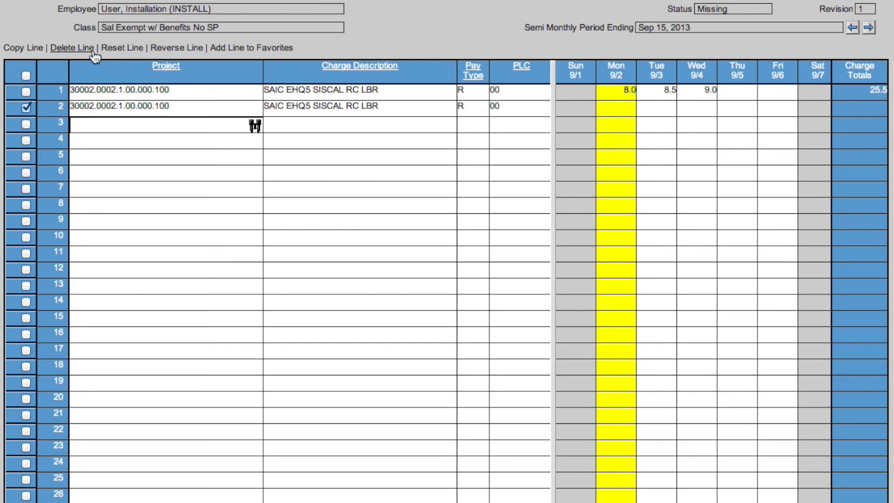
{"action": "left_click", "coordinate": [72, 48]}
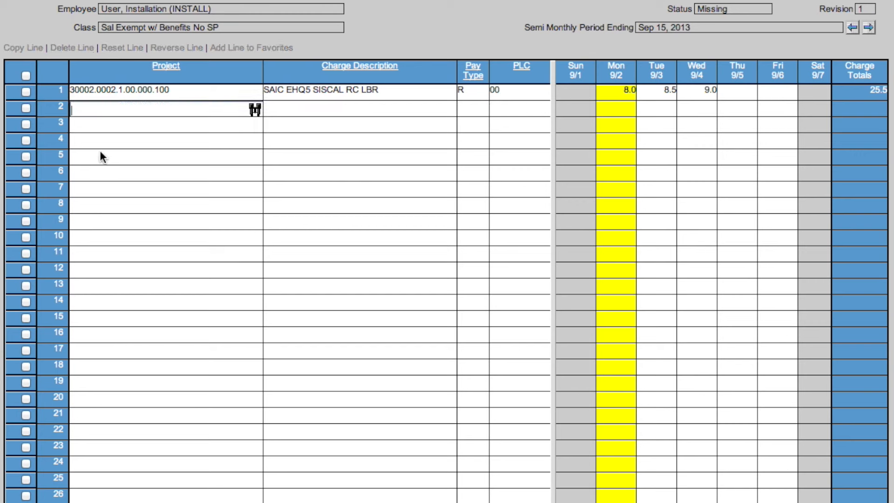
- Create a reversing copy of line 1, then reset the reversed line
{"action": "left_click", "coordinate": [26, 91]}
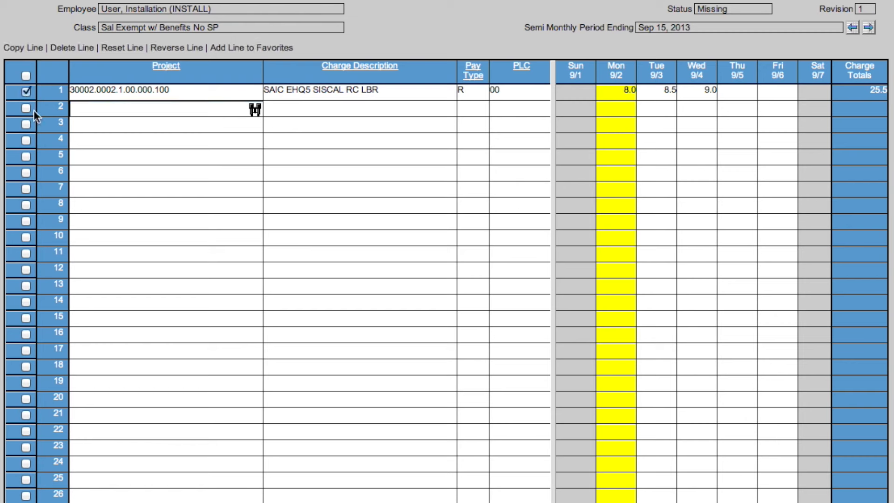
{"action": "left_click", "coordinate": [176, 48]}
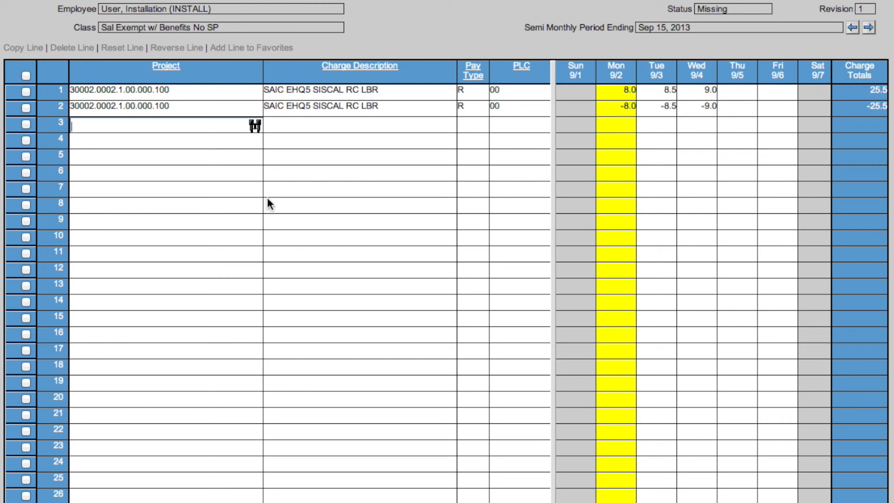
{"action": "left_click", "coordinate": [24, 107]}
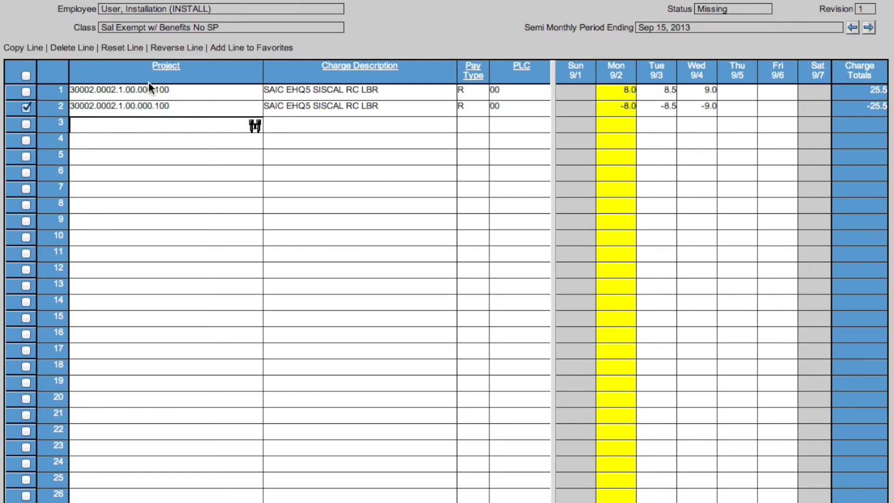
{"action": "left_click", "coordinate": [120, 49]}
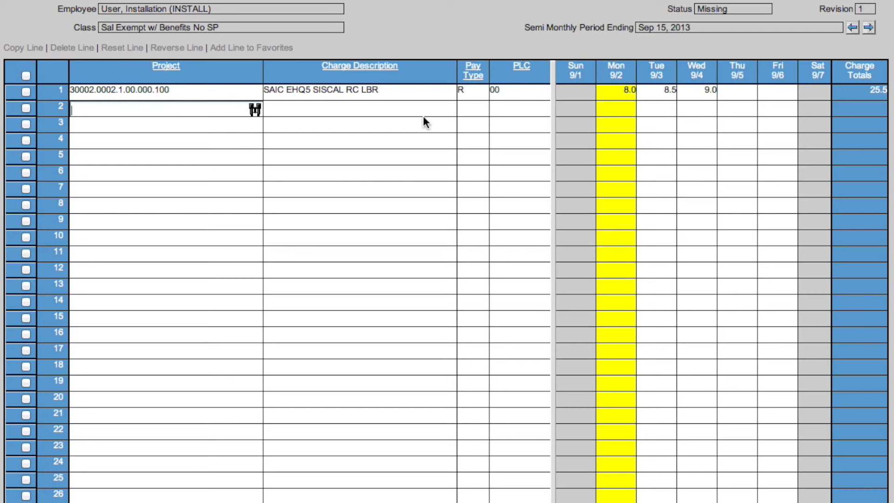
- Save line 1's charge 30002.0002.1.00.000.100 as a favorite
{"action": "left_click", "coordinate": [25, 91]}
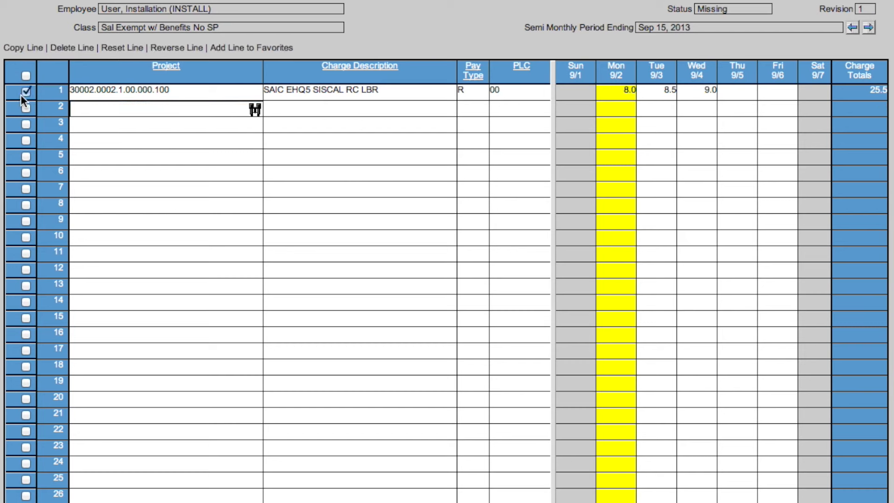
{"action": "left_click", "coordinate": [251, 48]}
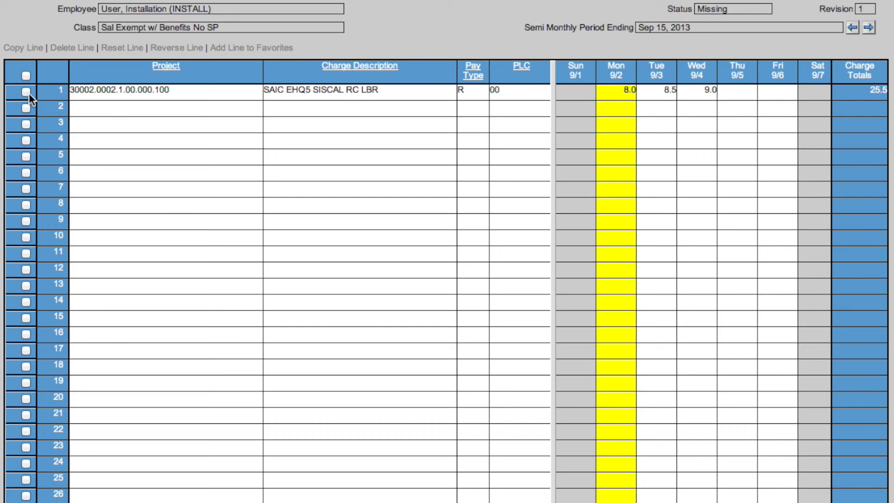
{"action": "left_click", "coordinate": [104, 110]}
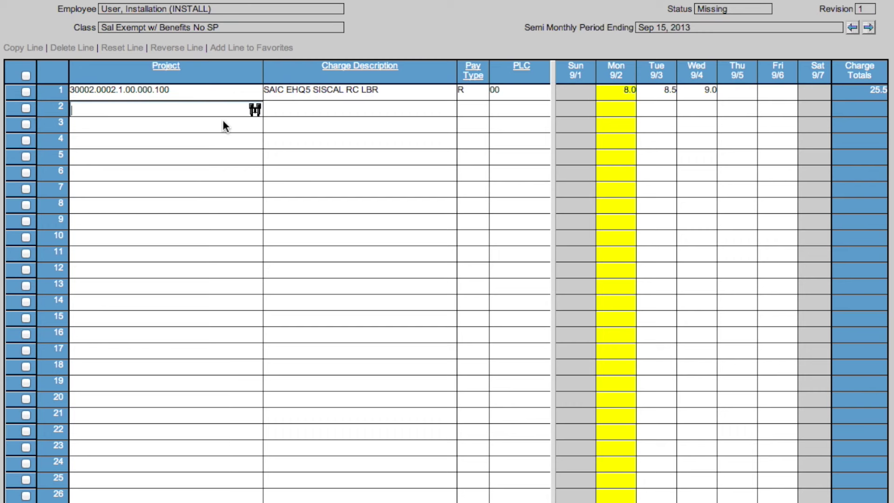
- Add the first favorite charge to the timesheet as line 2
{"action": "left_click", "coordinate": [256, 110]}
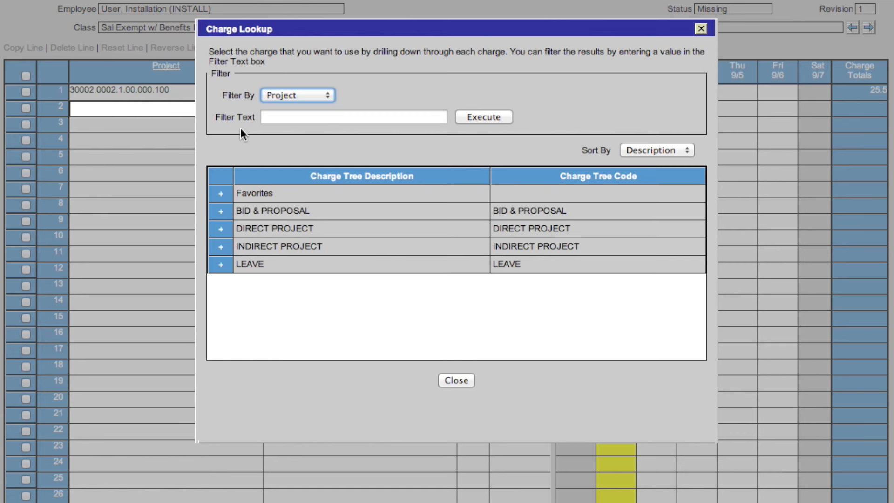
{"action": "left_click", "coordinate": [221, 194]}
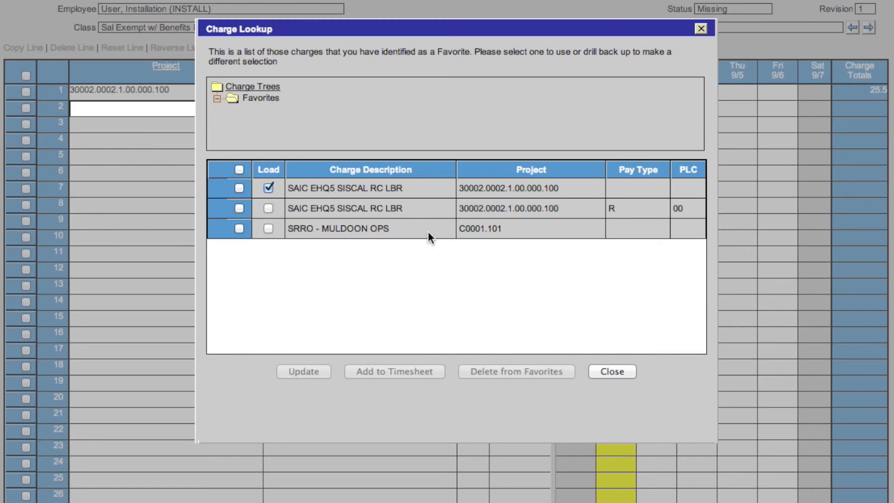
{"action": "left_click", "coordinate": [239, 189]}
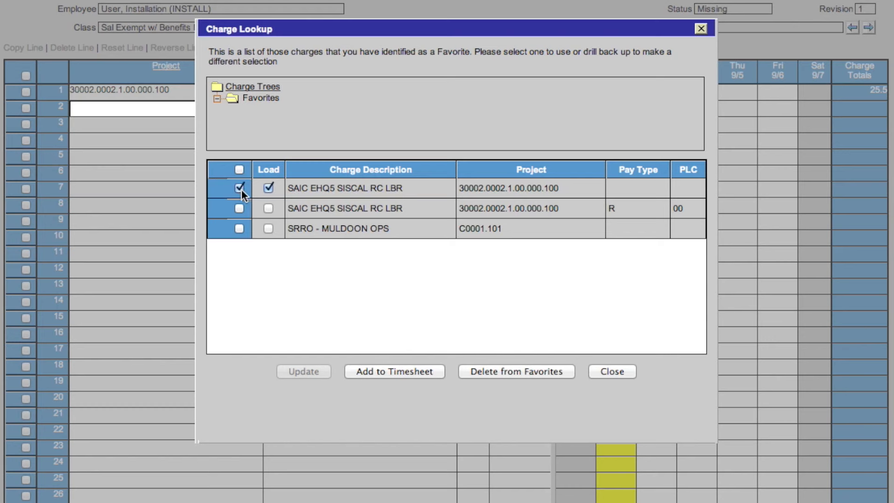
{"action": "left_click", "coordinate": [392, 371]}
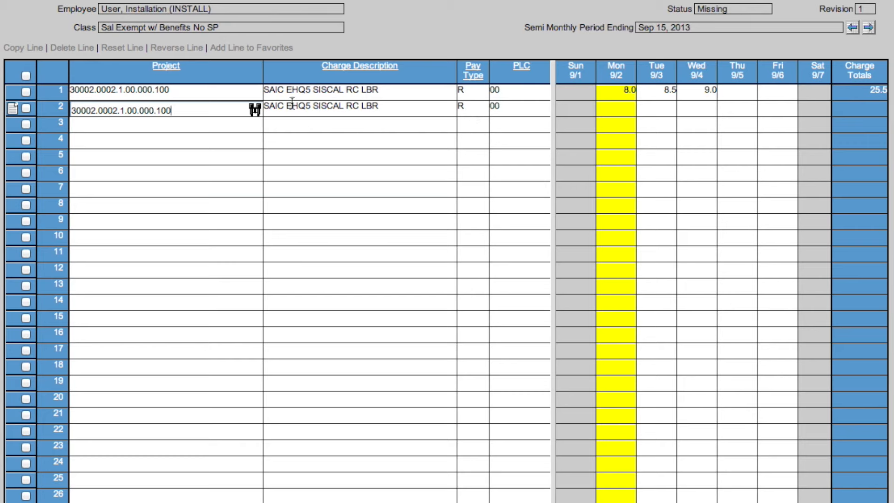
- From line 3's charge lookup, delete the duplicate entry from Favorites
{"action": "left_click", "coordinate": [210, 123]}
{"action": "left_click", "coordinate": [255, 126]}
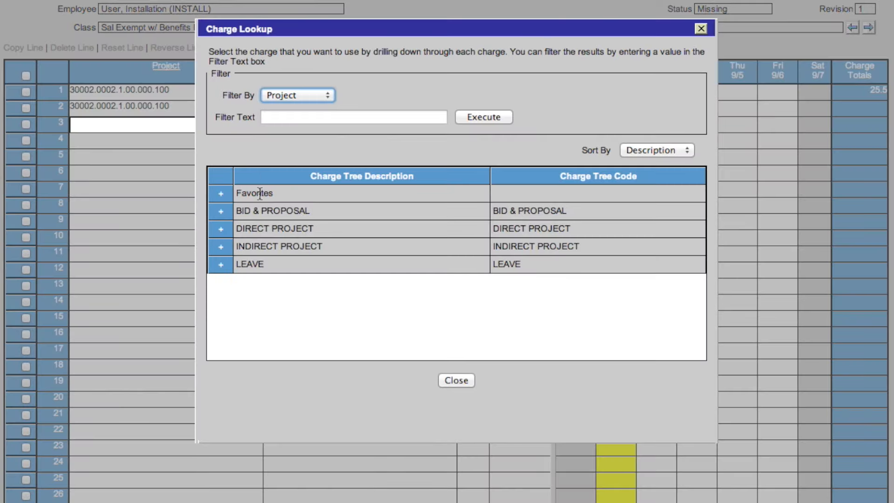
{"action": "left_click", "coordinate": [221, 193]}
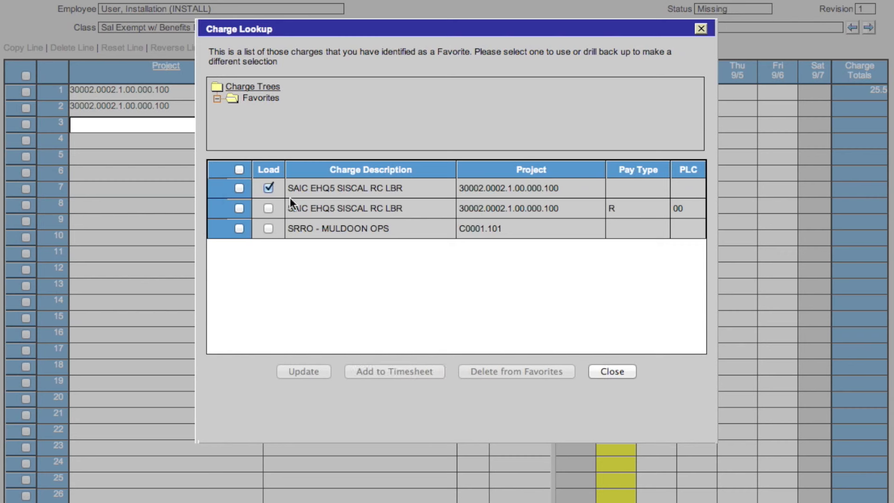
{"action": "left_click", "coordinate": [240, 188]}
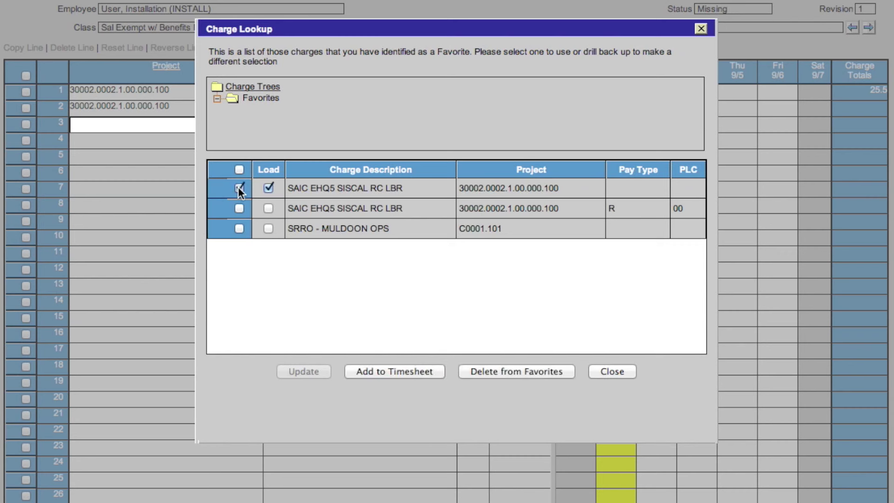
{"action": "left_click", "coordinate": [479, 371]}
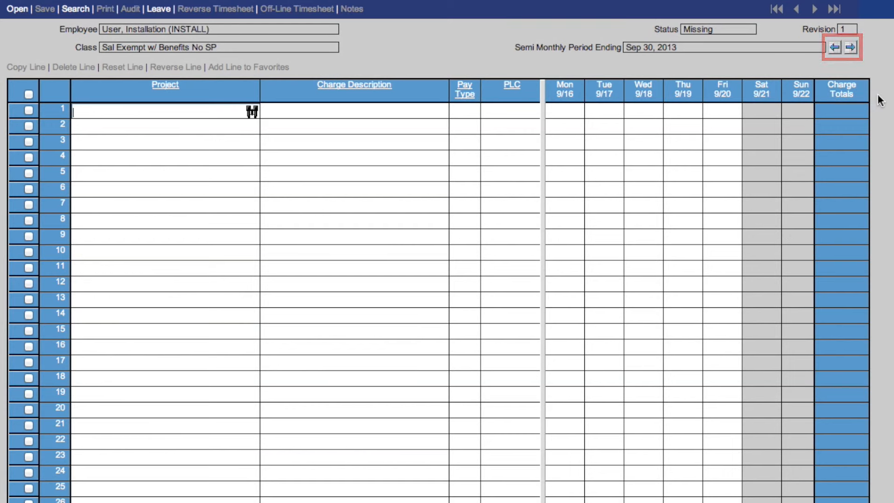
- Browse pay periods with the period arrows, from Sep 30 through Oct 15 to Oct 31, 2013
{"action": "left_click", "coordinate": [836, 50]}
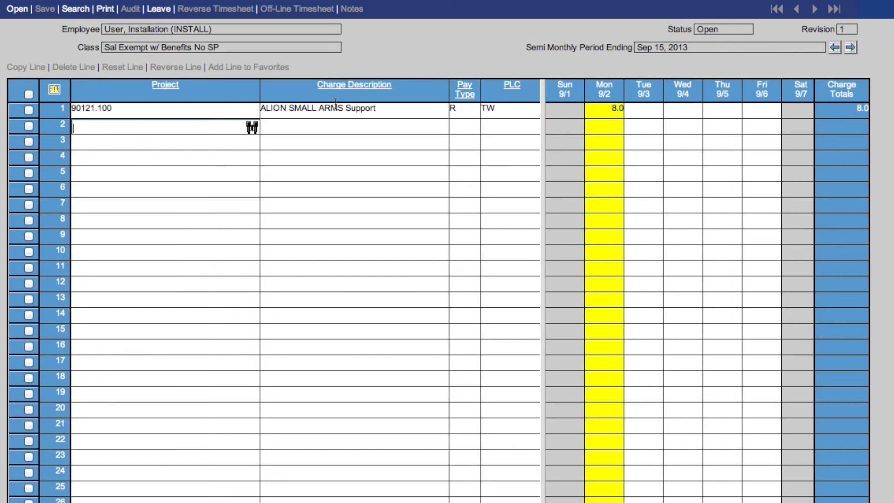
{"action": "left_click", "coordinate": [850, 48]}
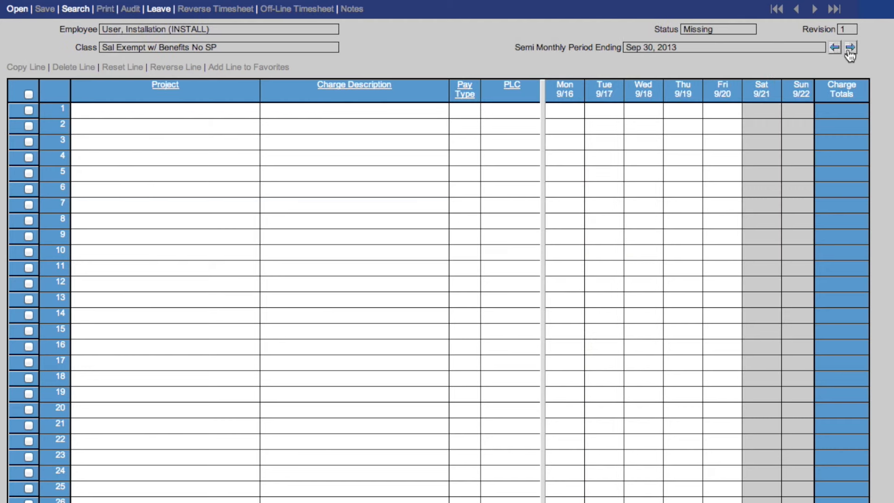
{"action": "left_click", "coordinate": [849, 49]}
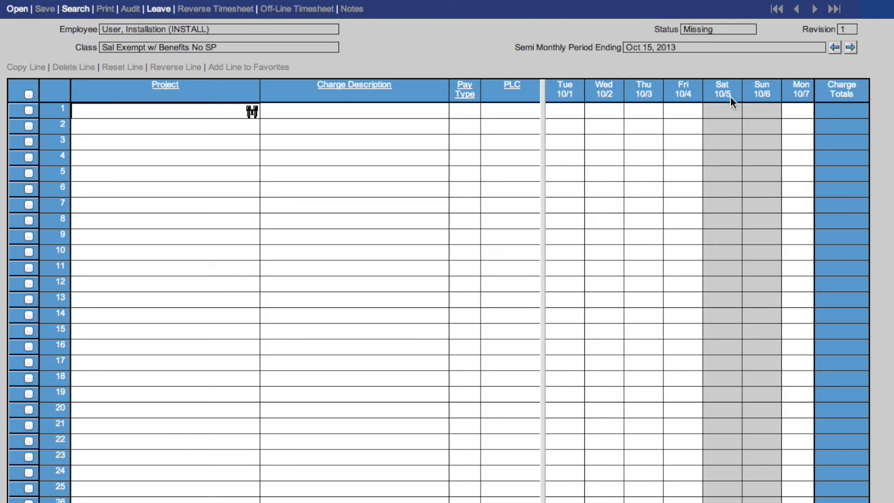
{"action": "left_click", "coordinate": [849, 49]}
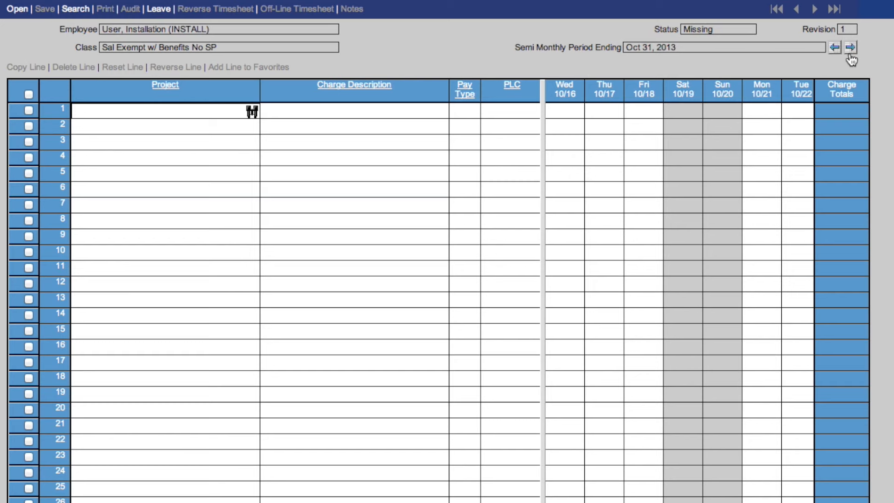
- On the Sep 30, 2013 timesheet, add ALION SMALL ARMS Support (90121.100) from BID & PROPOSAL to line 1
{"action": "left_click", "coordinate": [835, 48]}
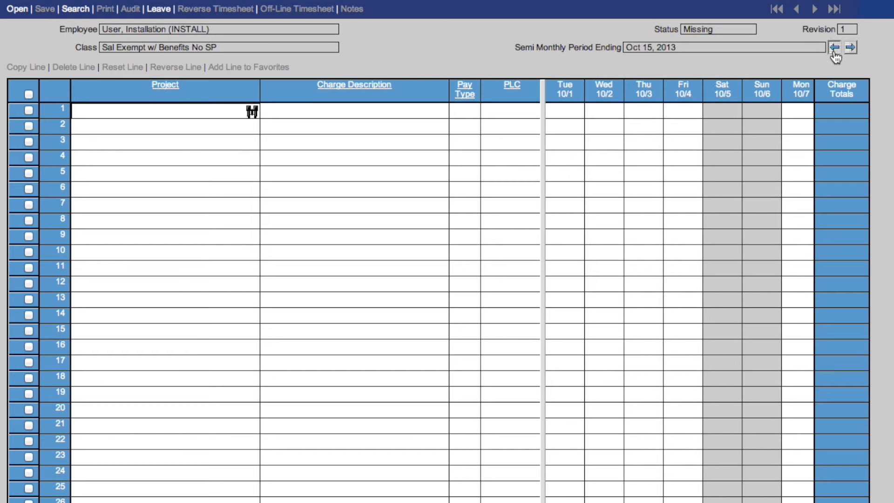
{"action": "left_click", "coordinate": [252, 111]}
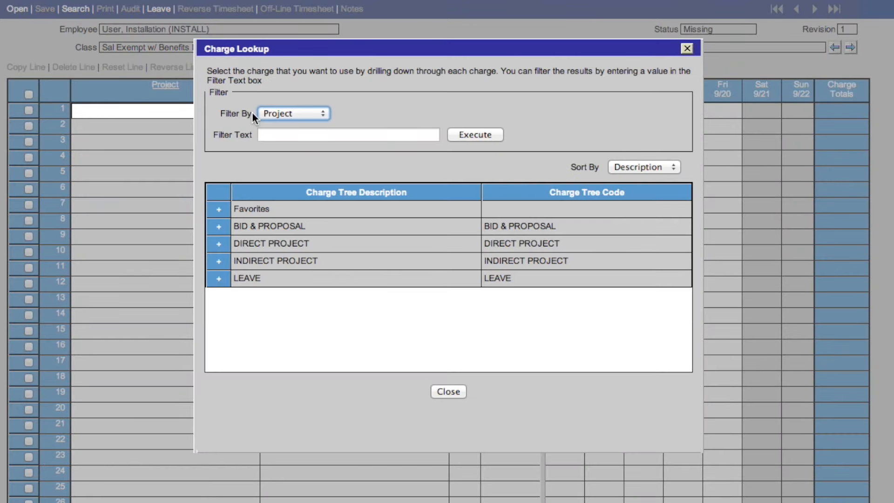
{"action": "left_click", "coordinate": [219, 225]}
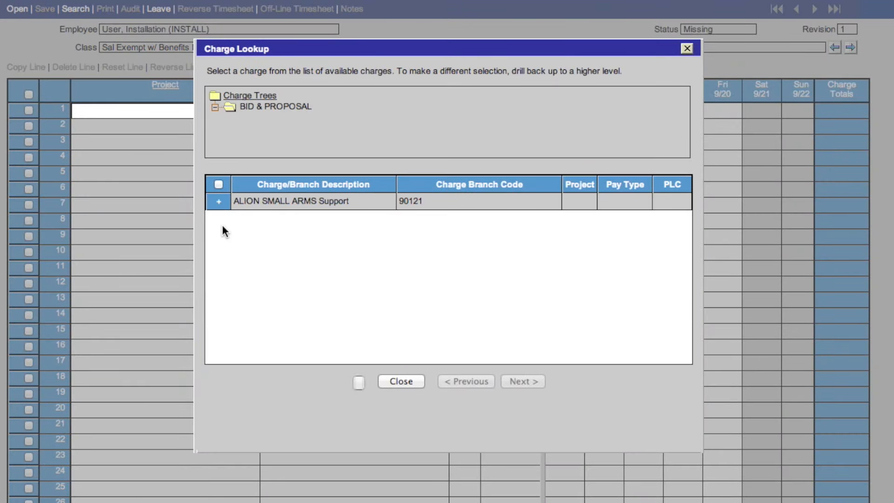
{"action": "left_click", "coordinate": [219, 202]}
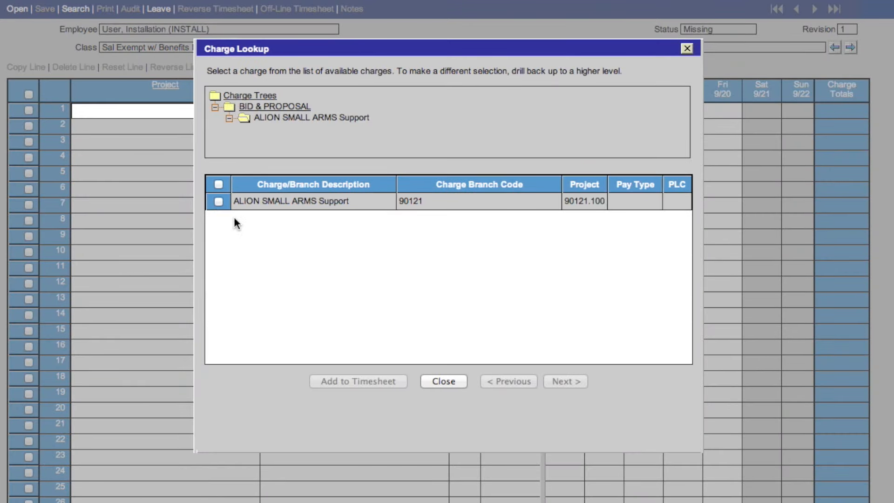
{"action": "left_click", "coordinate": [218, 201]}
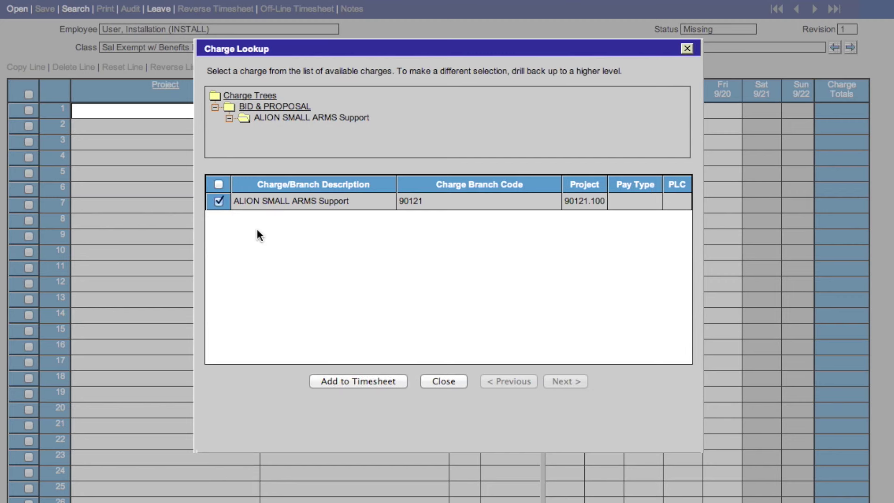
{"action": "left_click", "coordinate": [348, 382]}
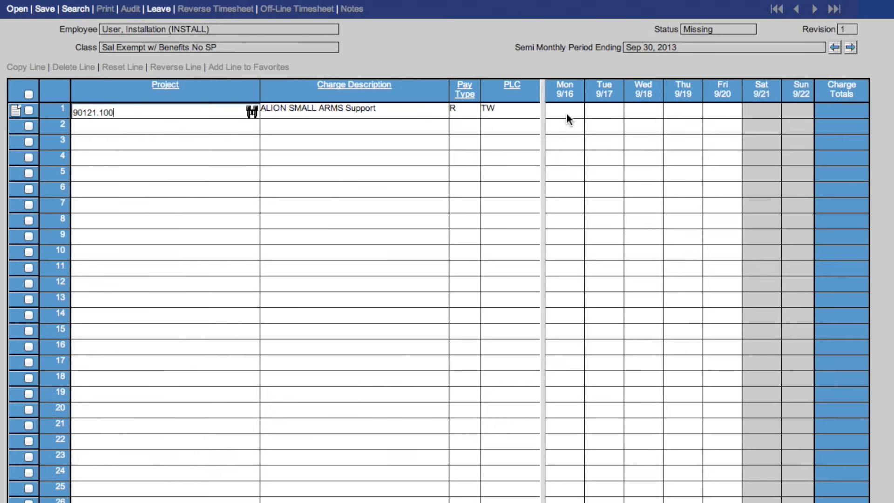
- Enter 8.0 hours for Mon 9/16 on the ALION SMALL ARMS line
{"action": "left_click", "coordinate": [566, 113]}
{"action": "type", "text": "8.0"}
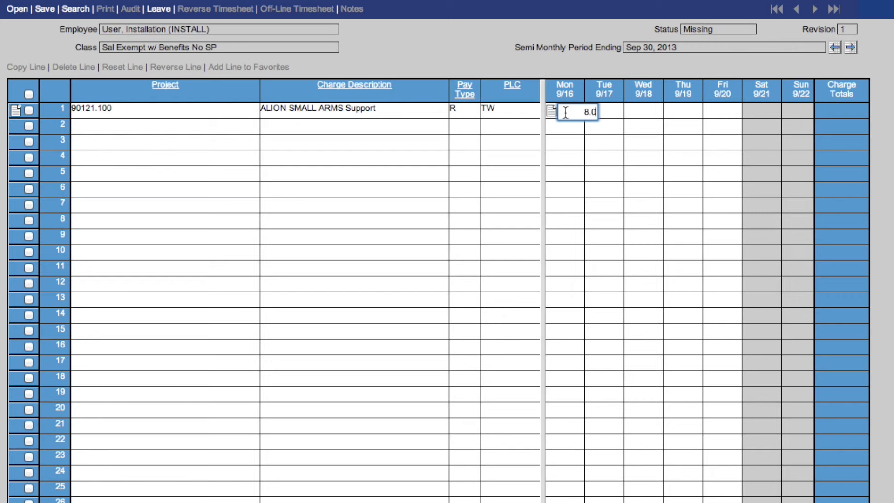
{"action": "left_click", "coordinate": [615, 110]}
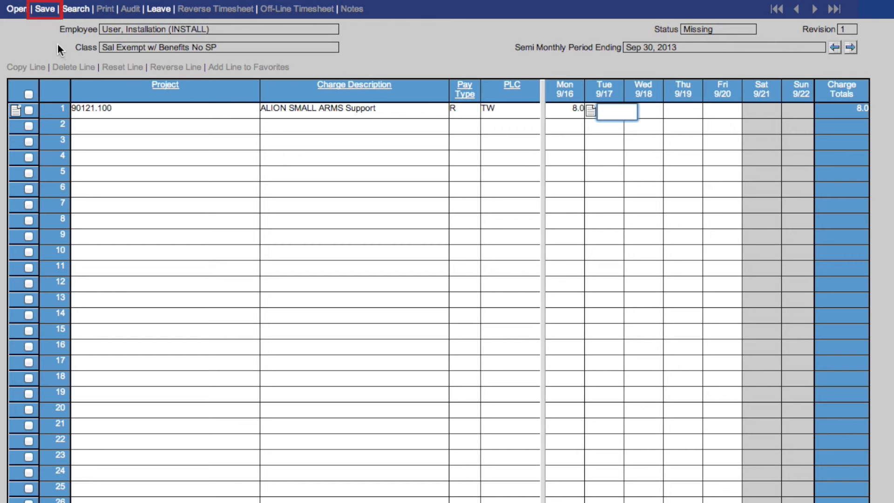
- Save the timesheet (9.0 regular hours) and start signing via the Signature field
{"action": "left_click", "coordinate": [45, 8]}
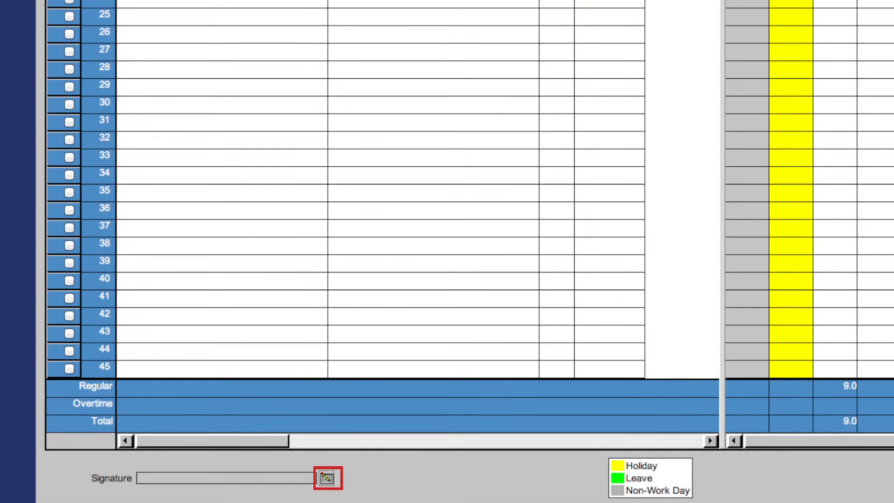
{"action": "left_click", "coordinate": [326, 477]}
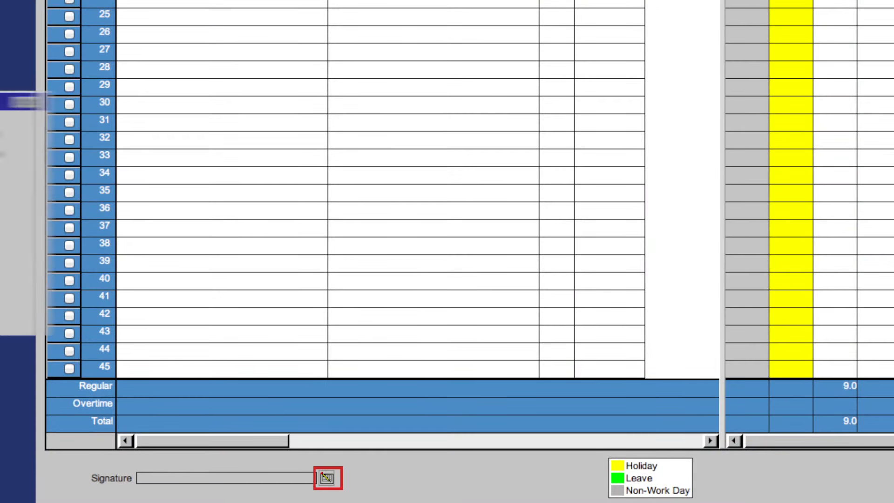